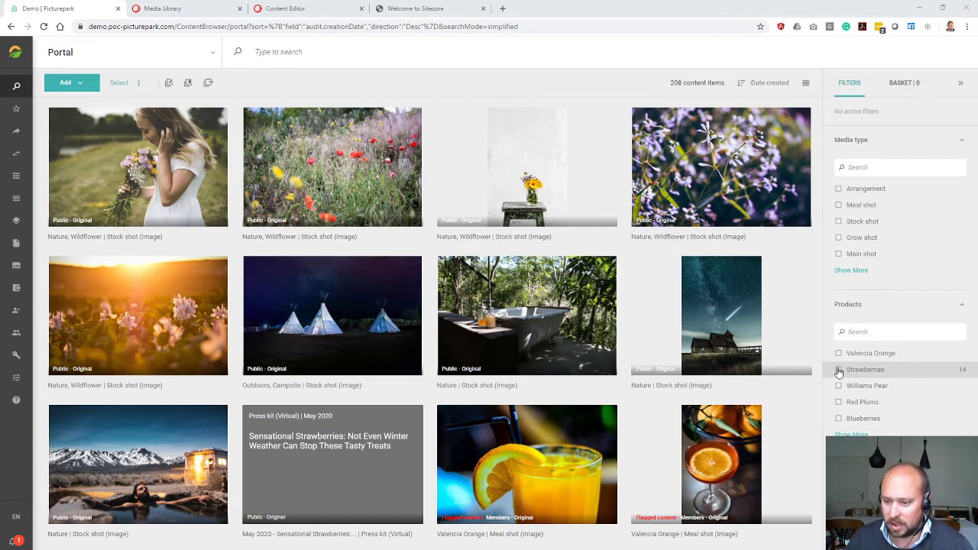
Step: Filter the Picturepark content by product Strawberries and media type Arrangement, and copy the filtered page's URL
{"action": "left_click", "coordinate": [839, 371]}
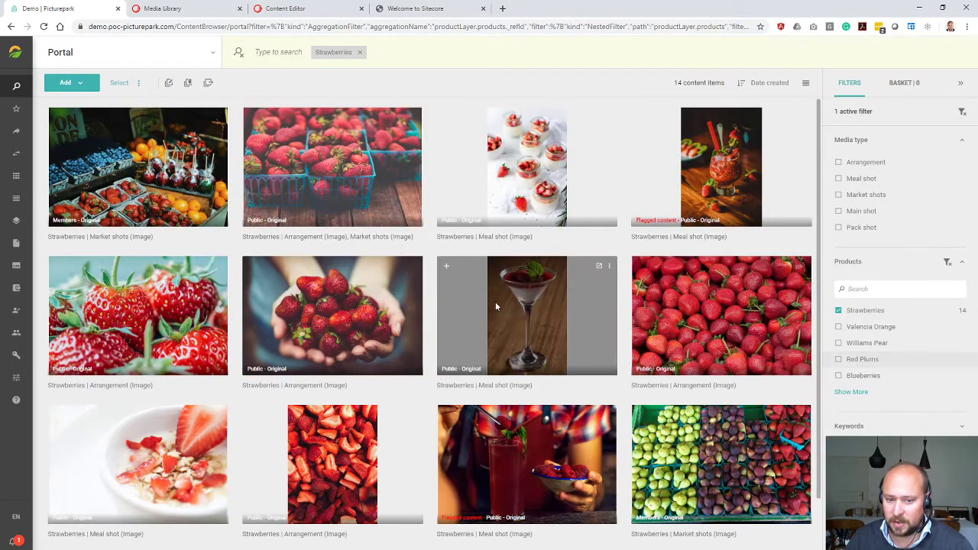
{"action": "left_click", "coordinate": [855, 165]}
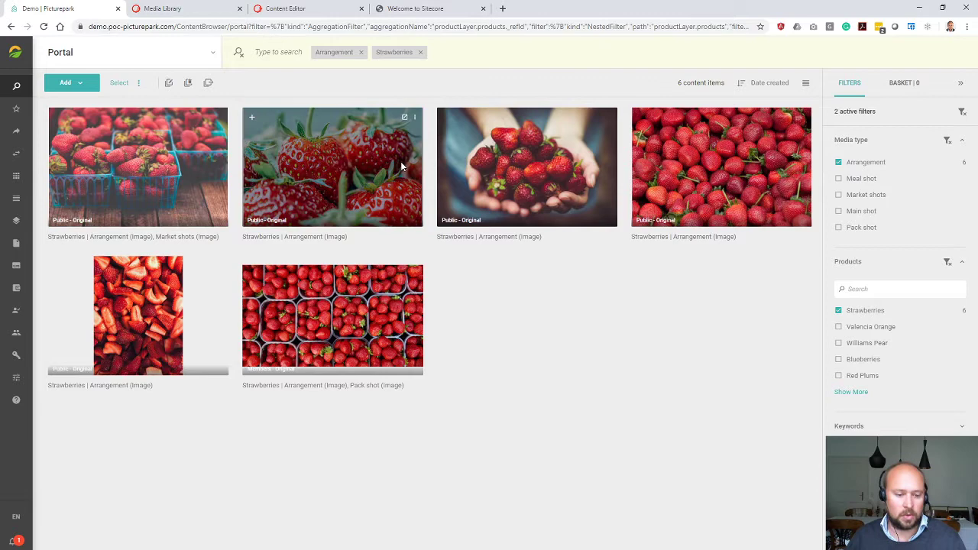
{"action": "left_click", "coordinate": [449, 26]}
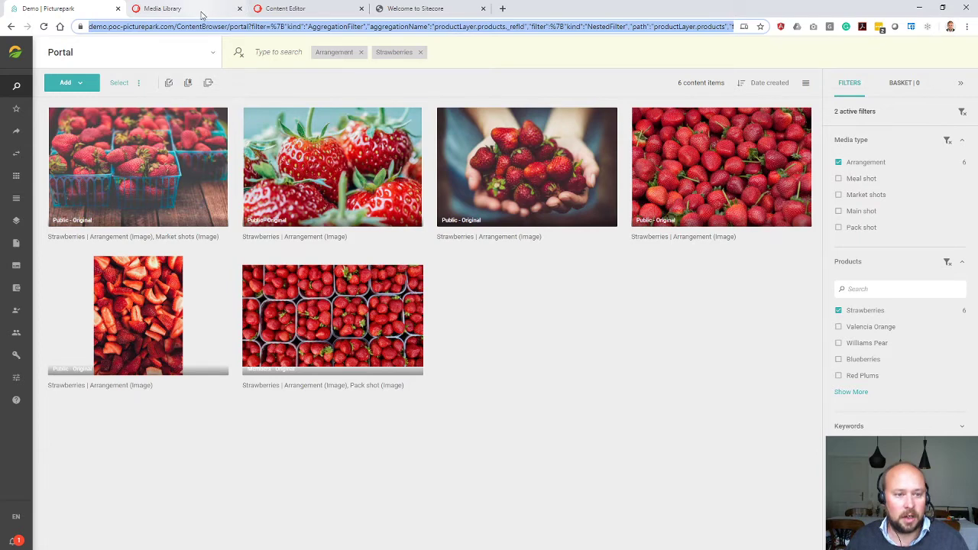
Step: In the Sitecore Media Library, insert an item named Demo under the root from the Picturepark Media Folder template
{"action": "left_click", "coordinate": [174, 8]}
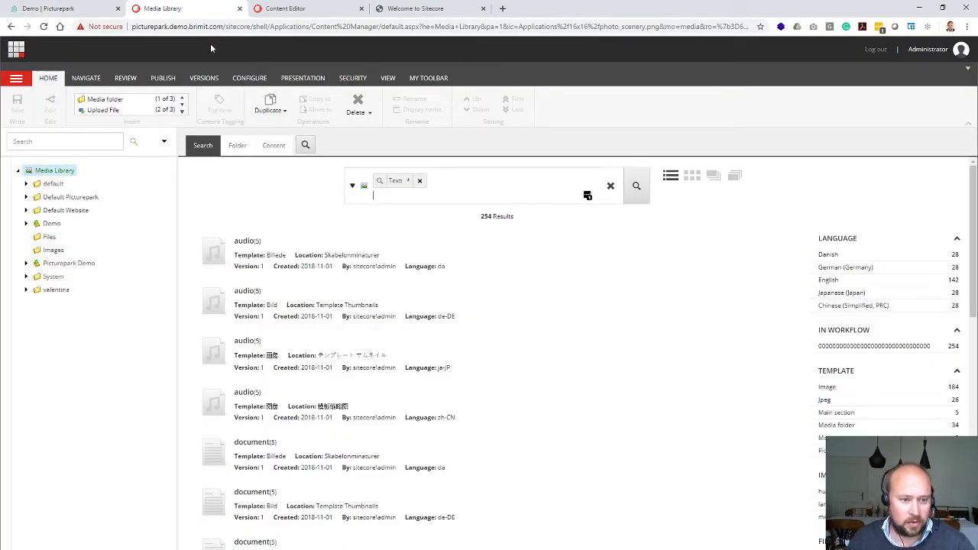
{"action": "right_click", "coordinate": [52, 174]}
{"action": "mouse_move", "coordinate": [110, 173]}
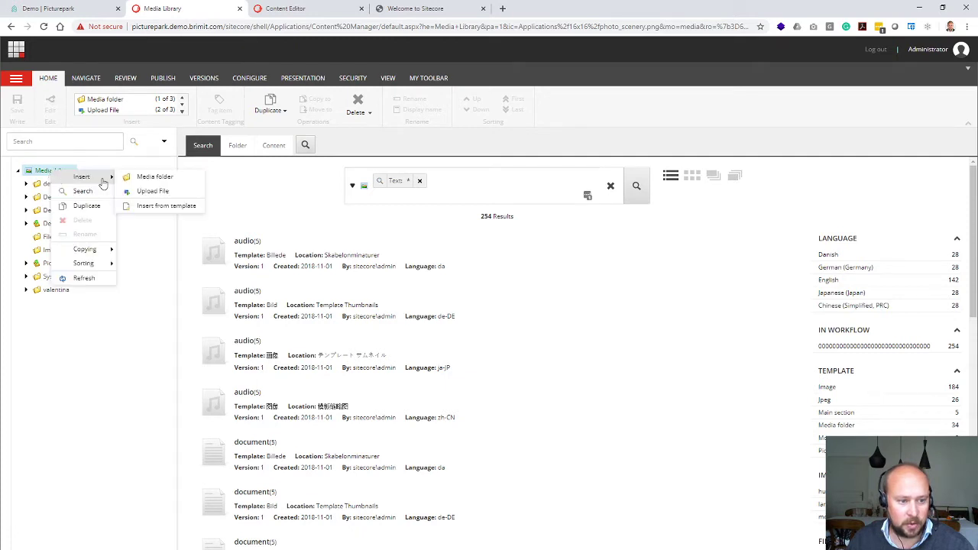
{"action": "left_click", "coordinate": [176, 206]}
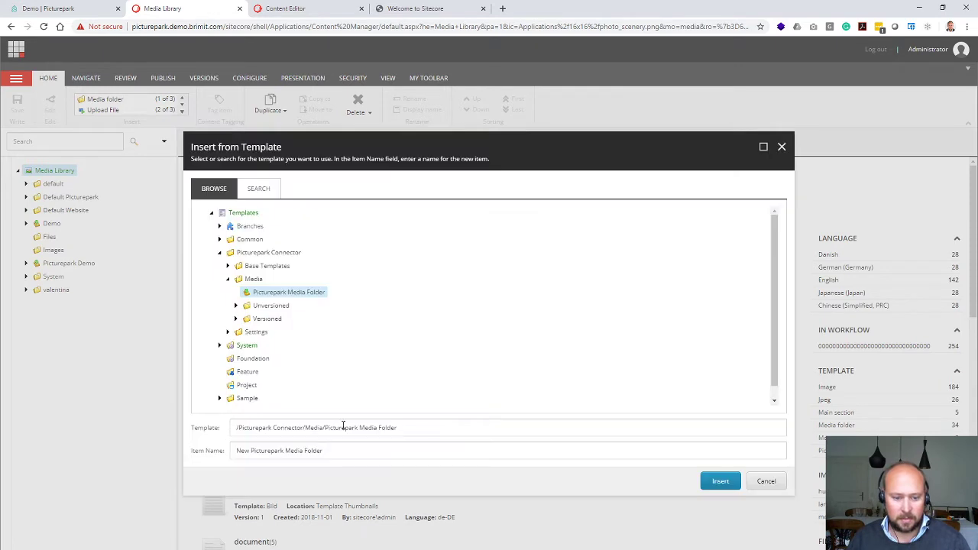
{"action": "type", "text": "Demo"}
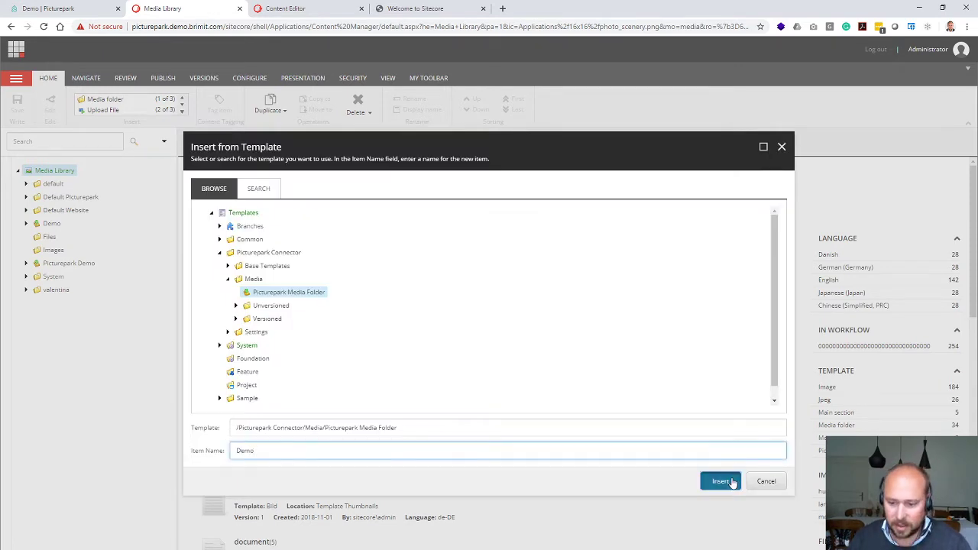
{"action": "left_click", "coordinate": [730, 481]}
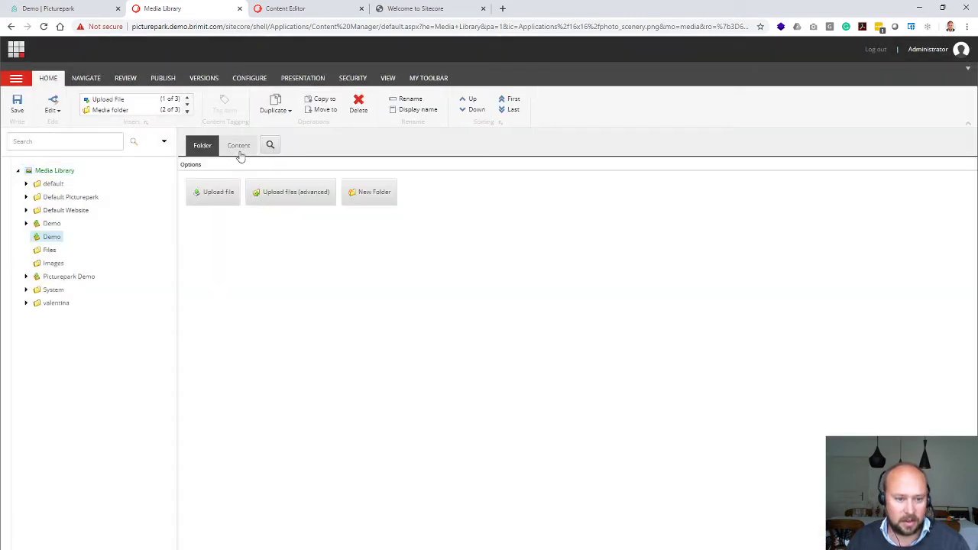
Step: Paste the copied Picturepark URL as the new Demo folder's Filter String and save the item
{"action": "left_click", "coordinate": [236, 148]}
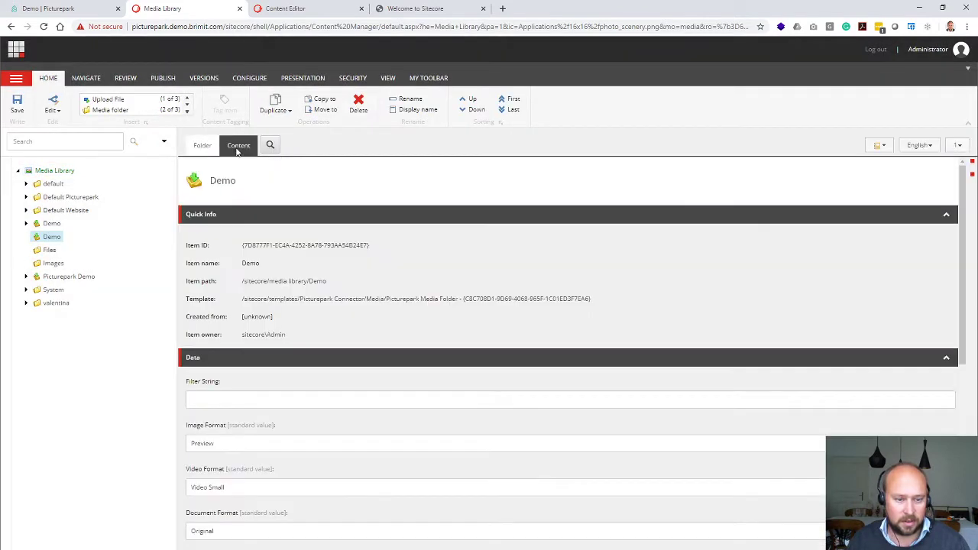
{"action": "left_click", "coordinate": [244, 397]}
{"action": "key", "text": "ctrl+v"}
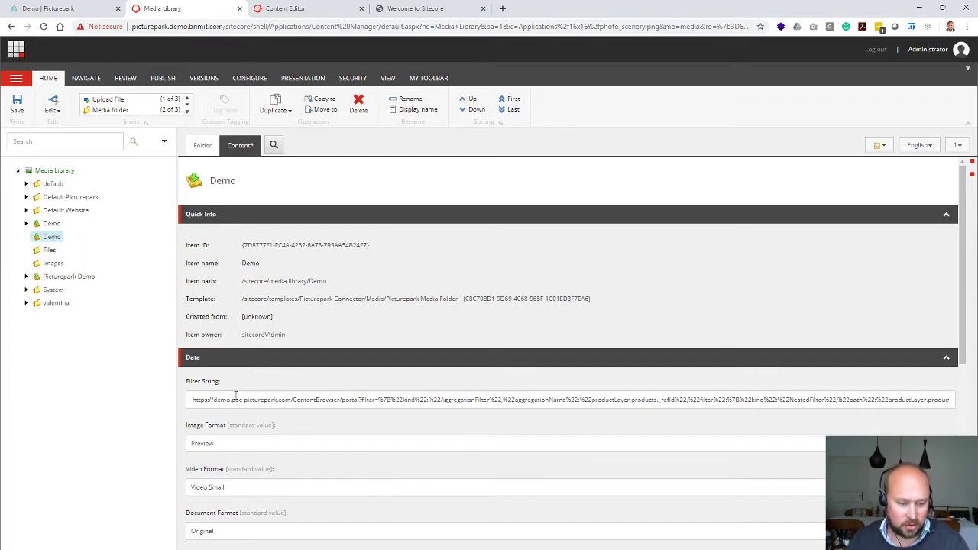
{"action": "scroll", "coordinate": [292, 391], "scroll_direction": "down", "scroll_amount": 2}
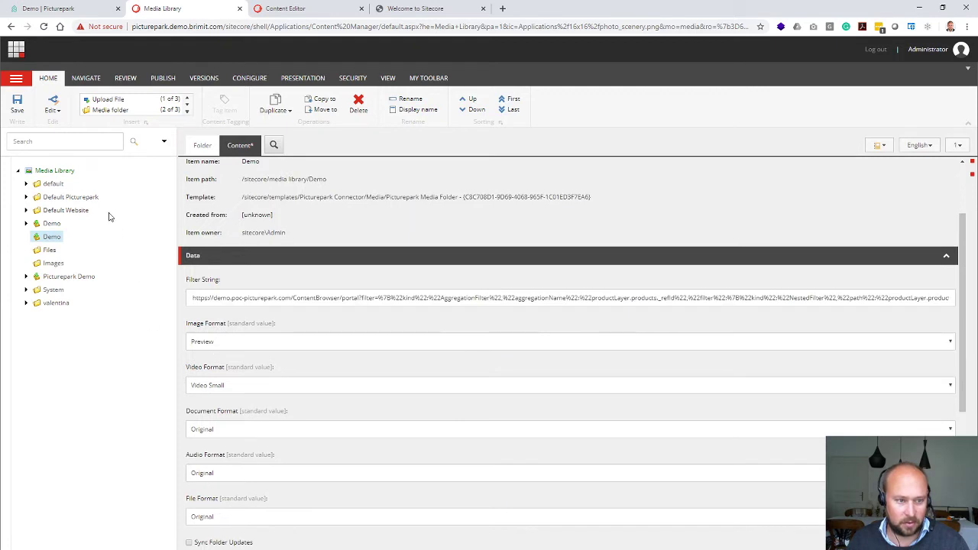
{"action": "left_click", "coordinate": [17, 105]}
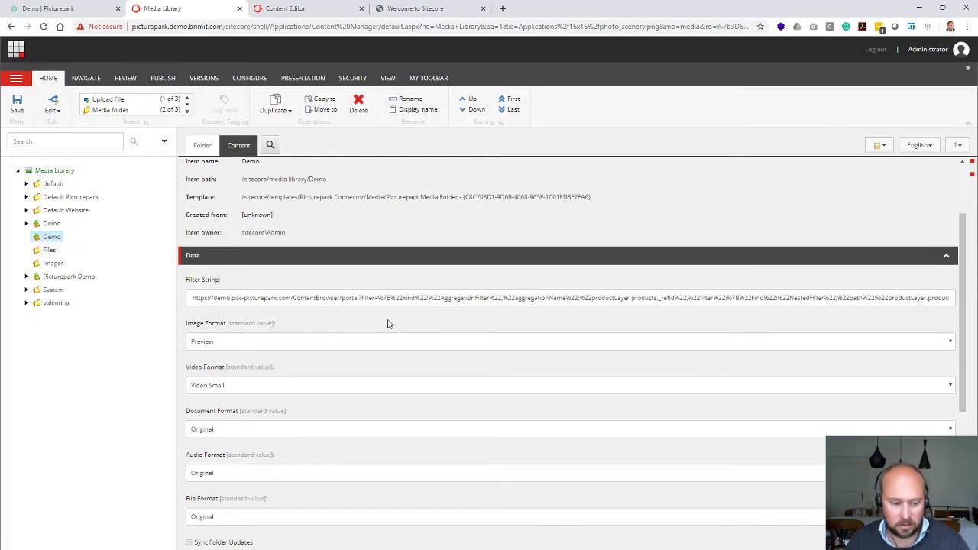
Step: Review the new Demo folder's settings, show its media thumbnails and reload the folder
{"action": "scroll", "coordinate": [387, 324], "scroll_direction": "down", "scroll_amount": 2}
{"action": "scroll", "coordinate": [384, 319], "scroll_direction": "up", "scroll_amount": 4}
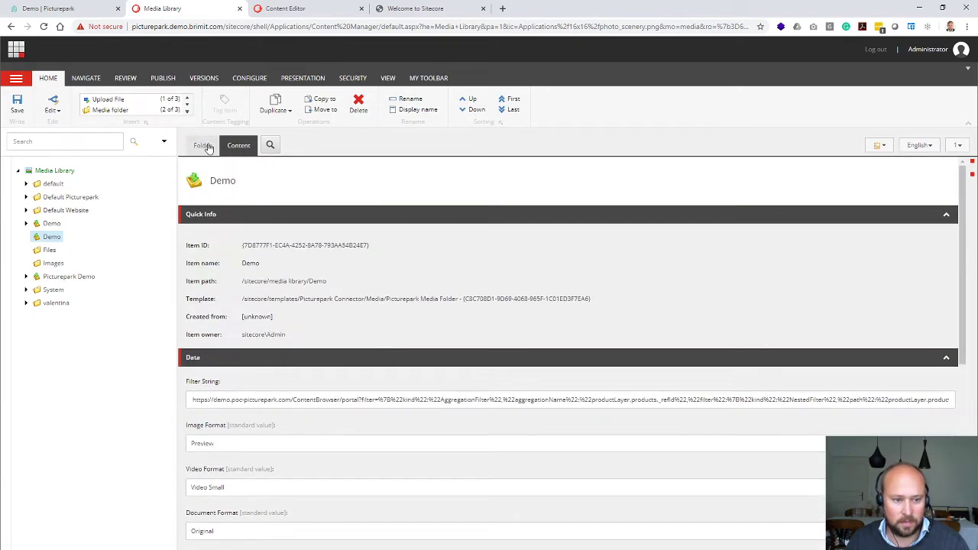
{"action": "left_click", "coordinate": [207, 146]}
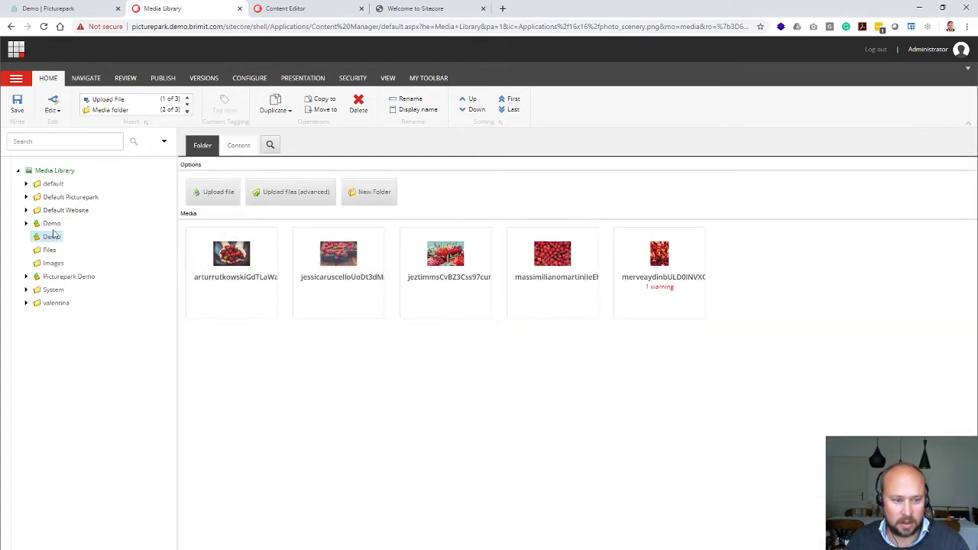
{"action": "left_click", "coordinate": [51, 237]}
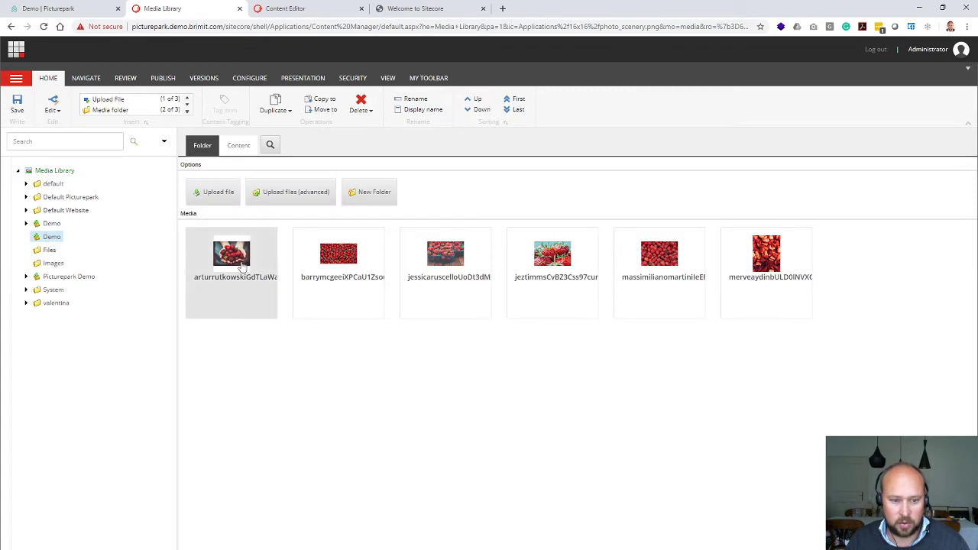
Step: Open the image of hands holding strawberries and examine its Picturepark metadata, output format and alt text
{"action": "left_click", "coordinate": [246, 265]}
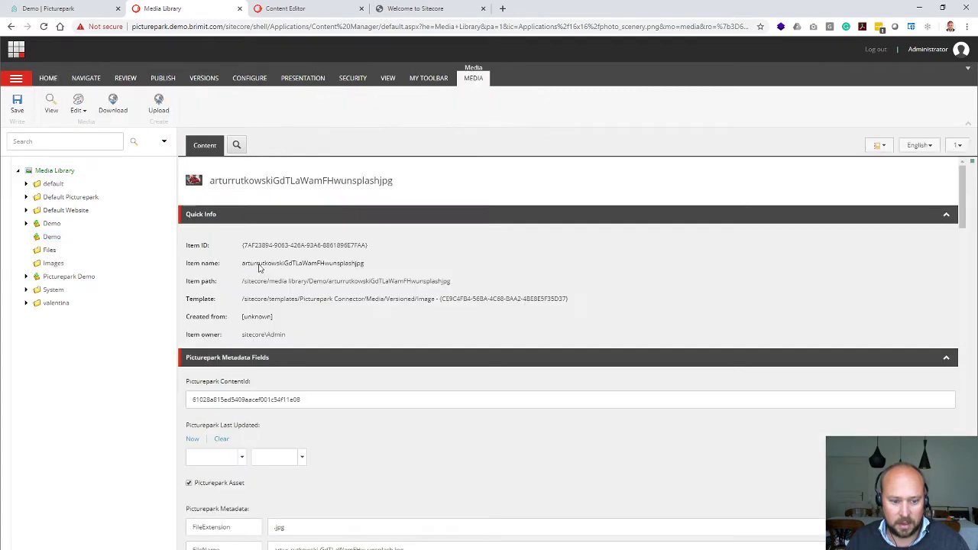
{"action": "scroll", "coordinate": [371, 273], "scroll_direction": "down", "scroll_amount": 1}
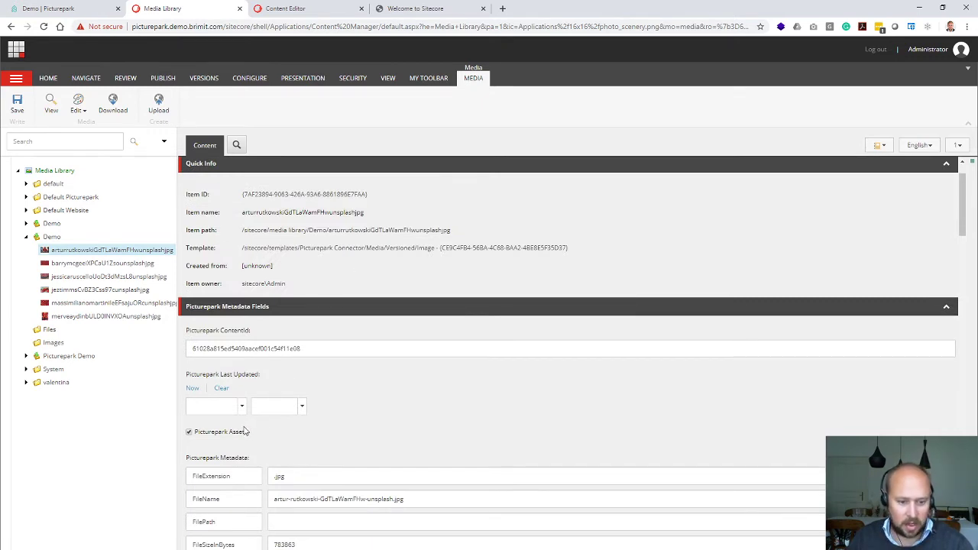
{"action": "scroll", "coordinate": [244, 432], "scroll_direction": "down", "scroll_amount": 4}
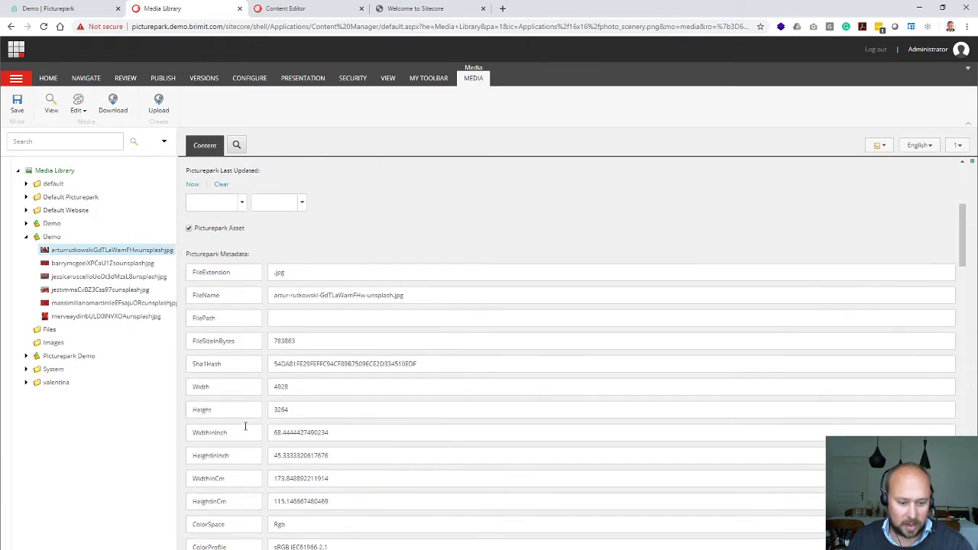
{"action": "scroll", "coordinate": [245, 426], "scroll_direction": "down", "scroll_amount": 9}
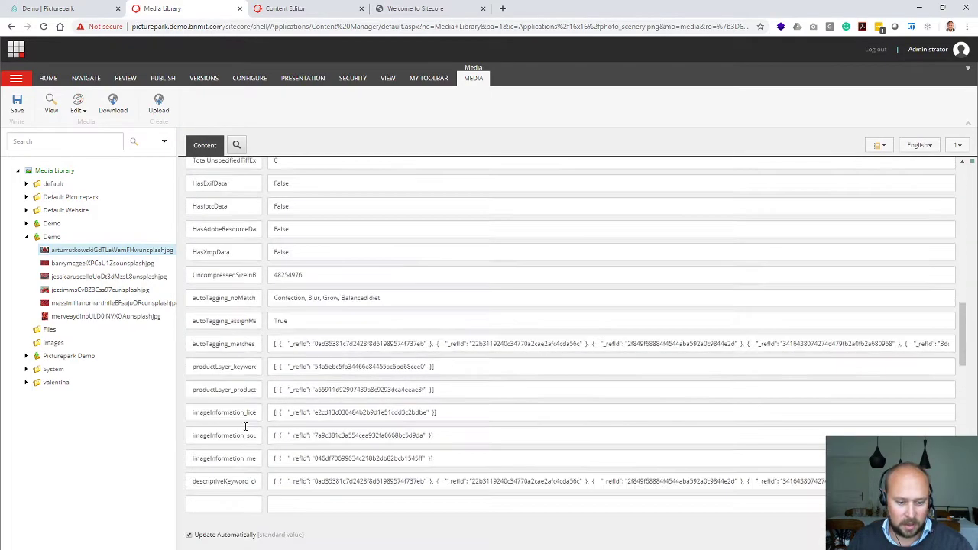
{"action": "scroll", "coordinate": [245, 426], "scroll_direction": "down", "scroll_amount": 4}
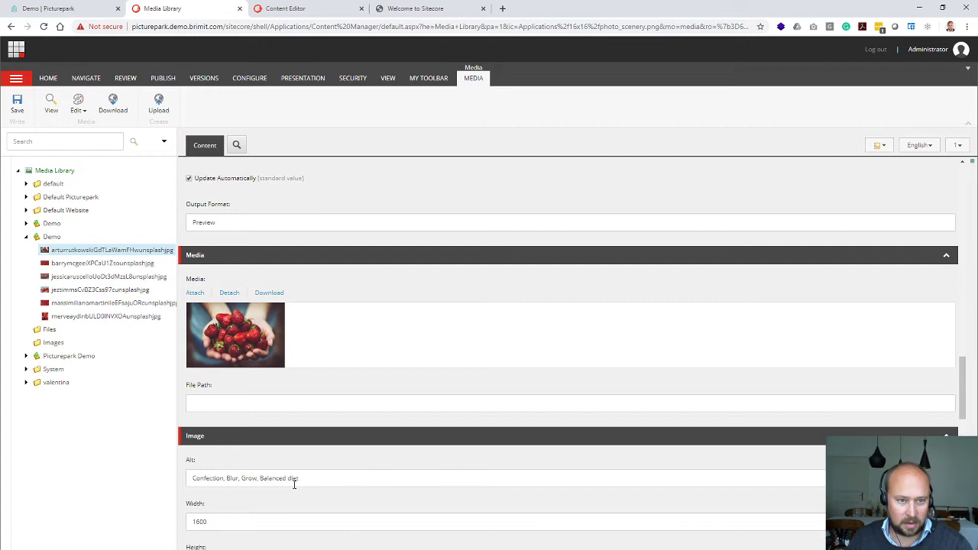
Step: In the Content Editor, open the Home item's text for rich editing and start a Picturepark image import on a new line below the documentation link
{"action": "left_click", "coordinate": [299, 11]}
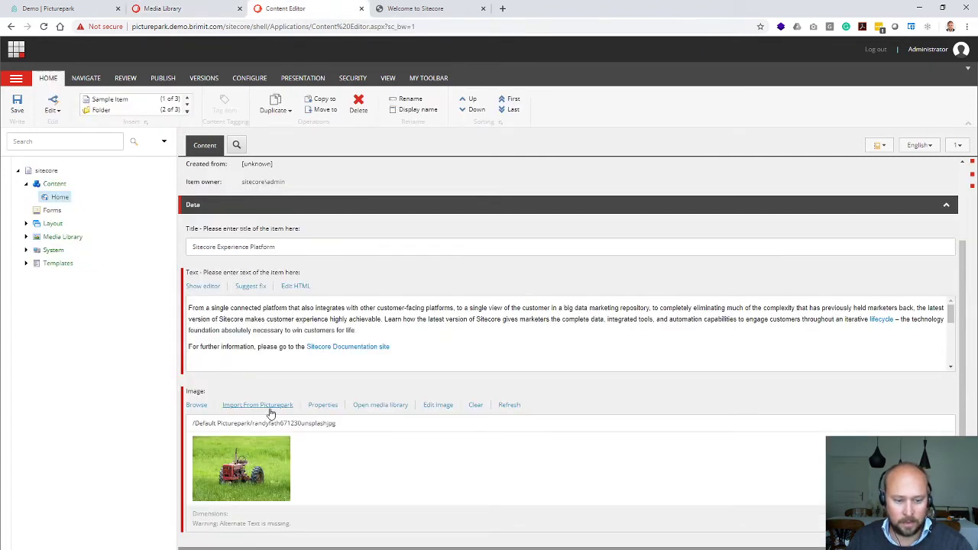
{"action": "left_click", "coordinate": [205, 287]}
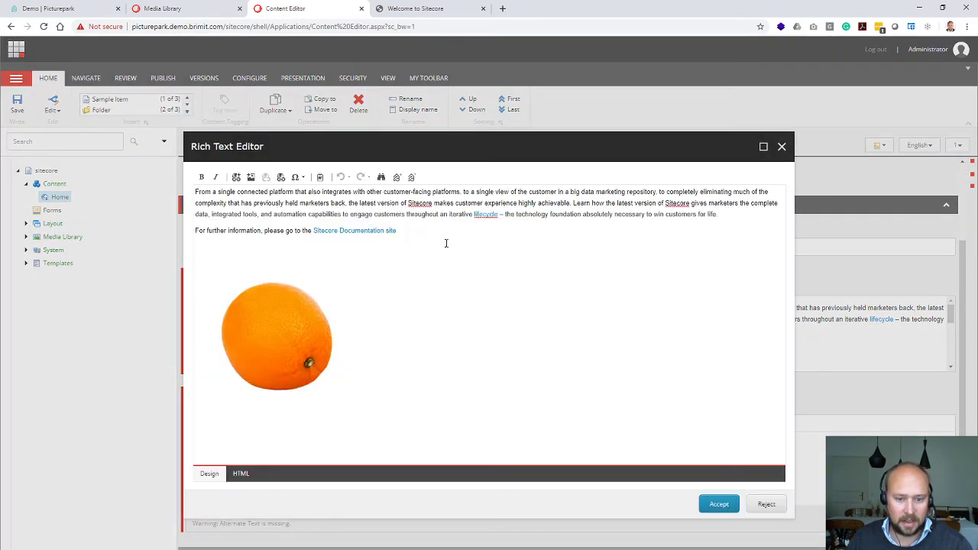
{"action": "left_click", "coordinate": [450, 227]}
{"action": "key", "text": "Return"}
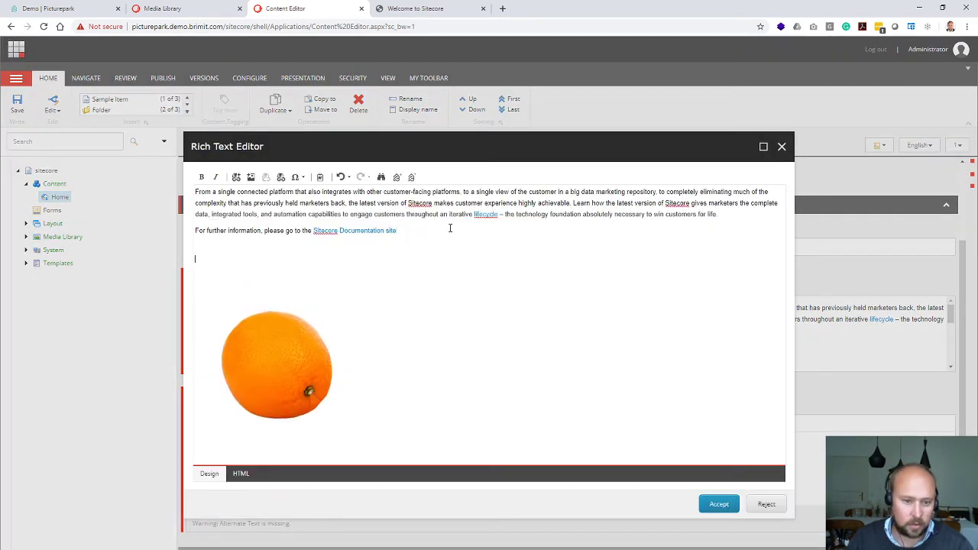
{"action": "left_click", "coordinate": [396, 178]}
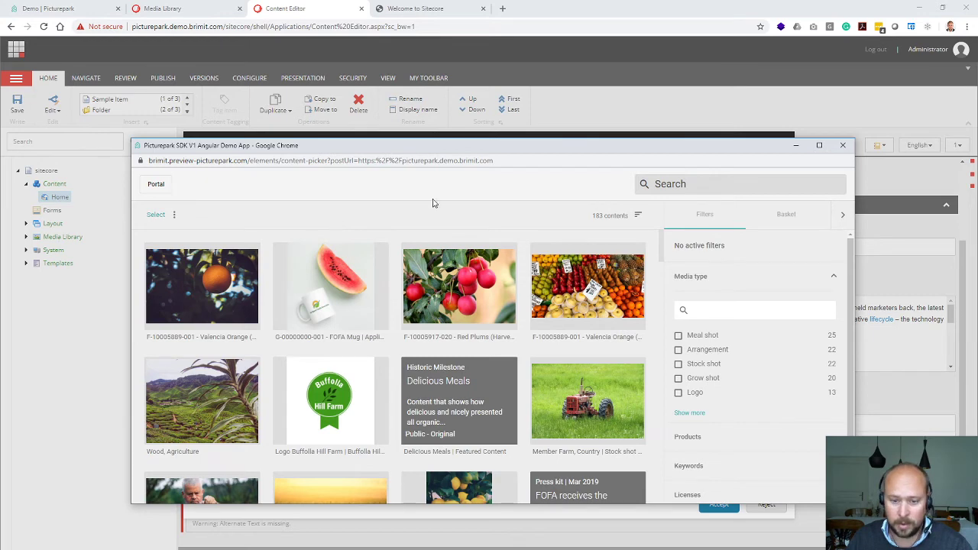
Step: Filter the content picker by product Strawberries and media type Main shot, and try to insert the single strawberry image
{"action": "left_click", "coordinate": [710, 441]}
{"action": "scroll", "coordinate": [718, 447], "scroll_direction": "down", "scroll_amount": 3}
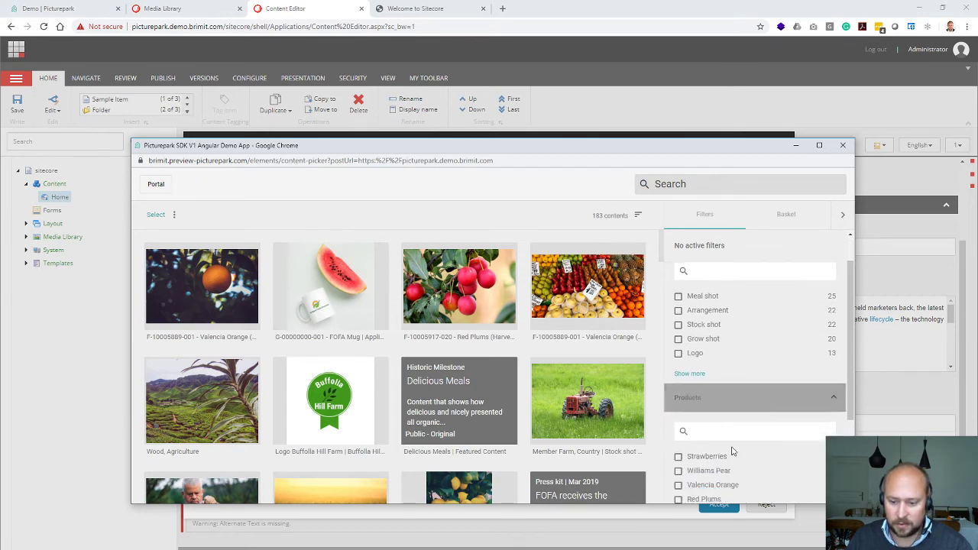
{"action": "left_click", "coordinate": [695, 393]}
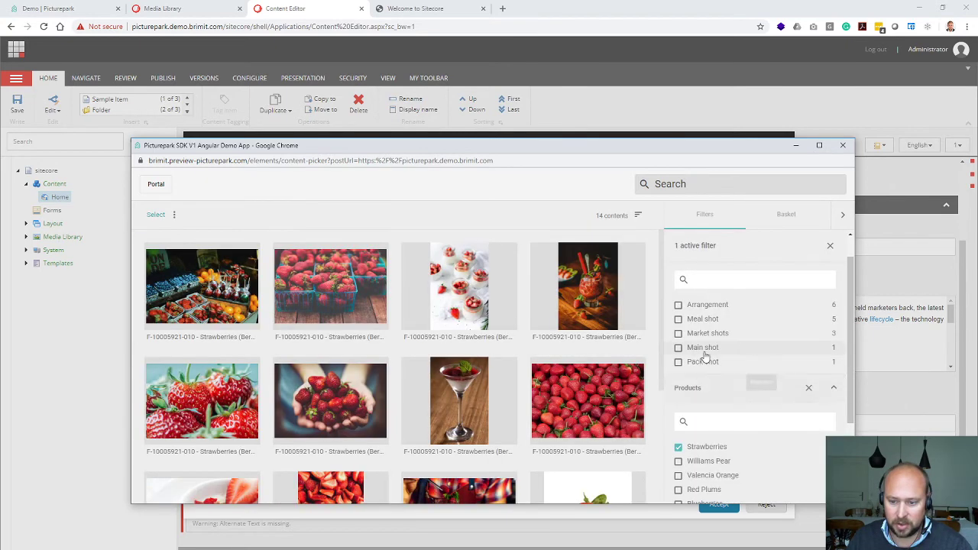
{"action": "left_click", "coordinate": [678, 347]}
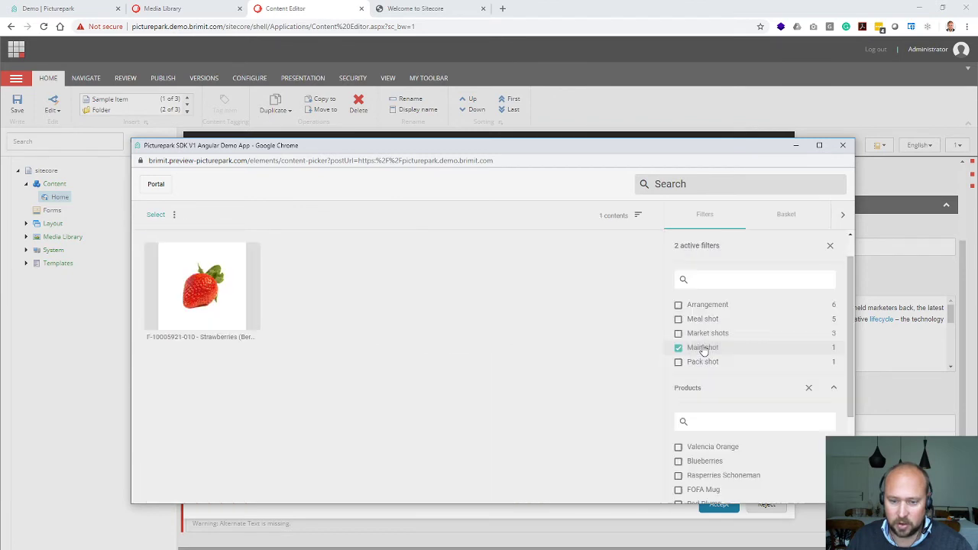
{"action": "left_click", "coordinate": [252, 329]}
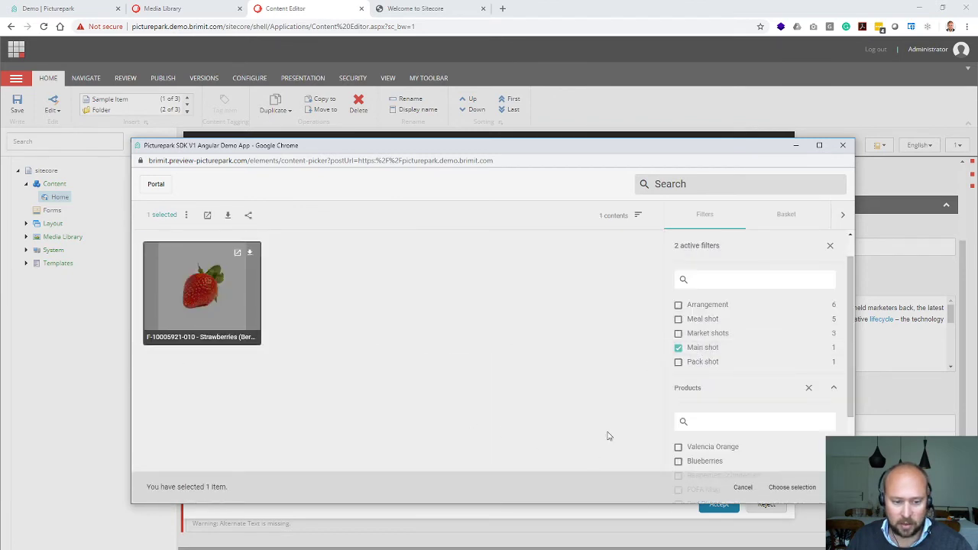
{"action": "left_click", "coordinate": [805, 489]}
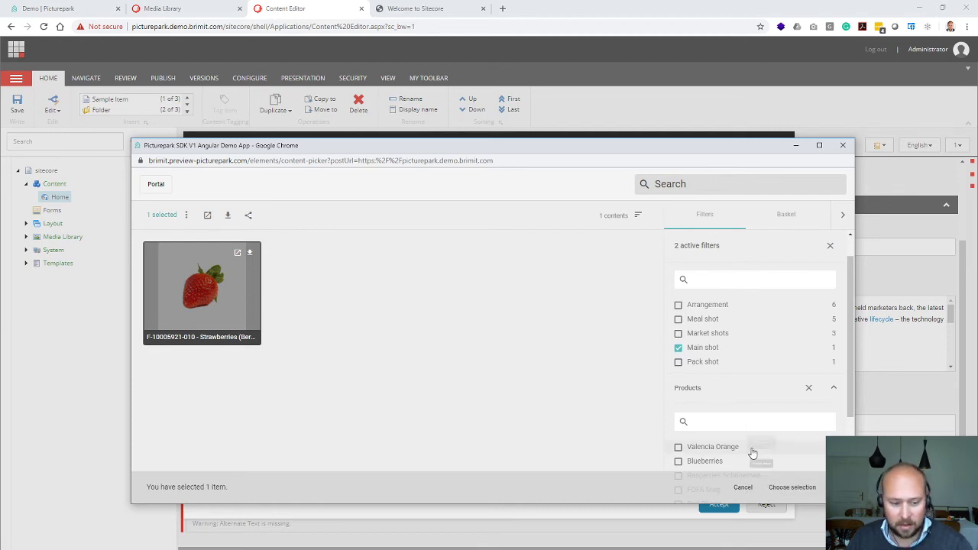
{"action": "left_click", "coordinate": [779, 490]}
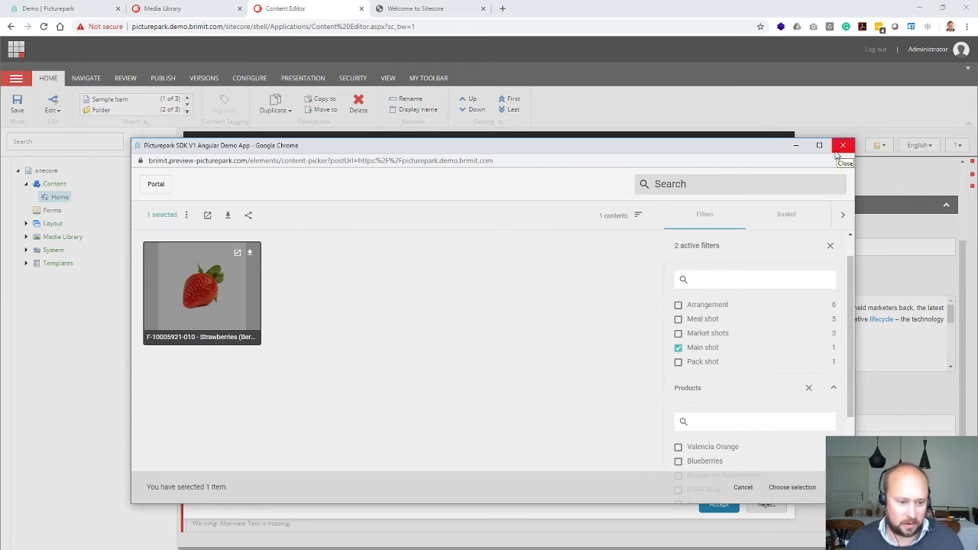
Step: In the Experience Editor, select the word Sitecore in the body text's fourth line and start linking it from Picturepark
{"action": "left_click", "coordinate": [405, 14]}
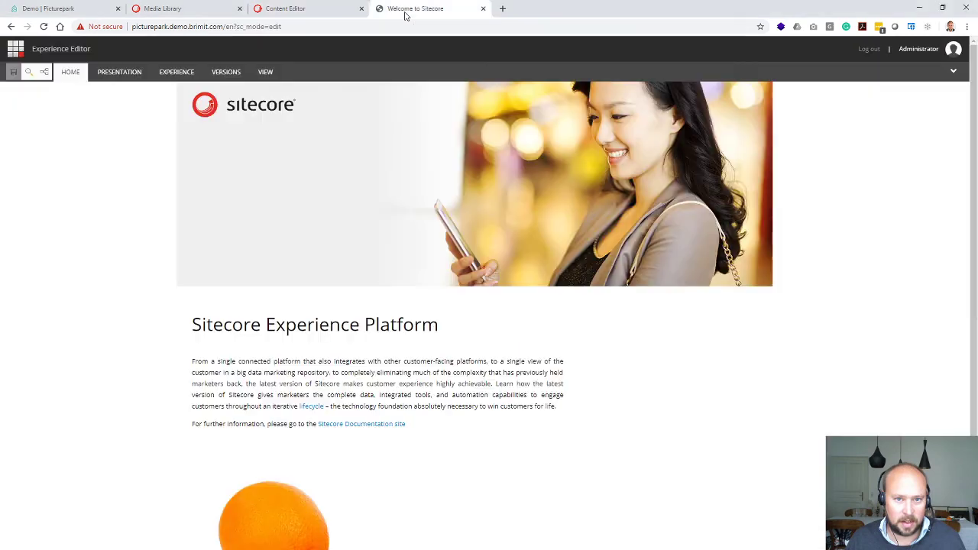
{"action": "left_click", "coordinate": [437, 324]}
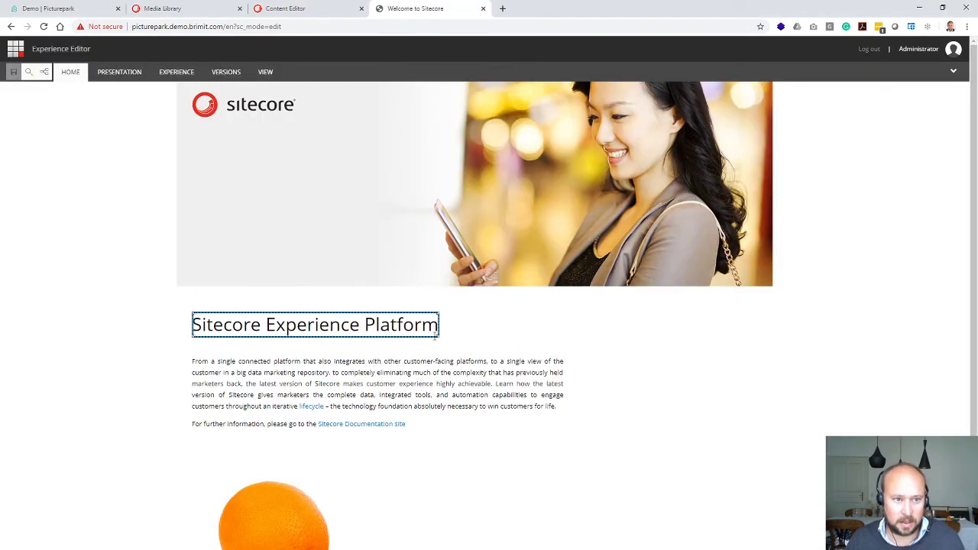
{"action": "scroll", "coordinate": [432, 336], "scroll_direction": "down", "scroll_amount": 1}
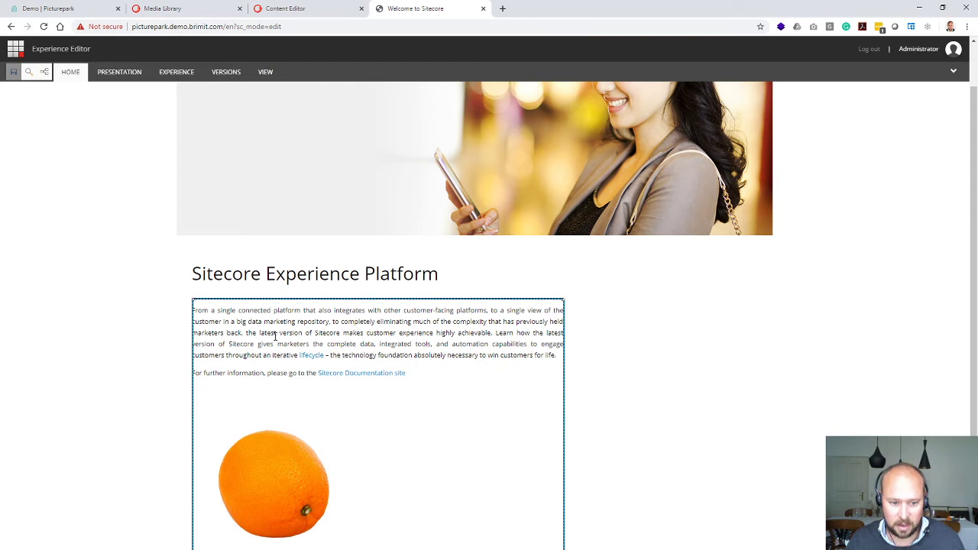
{"action": "double_click", "coordinate": [242, 344]}
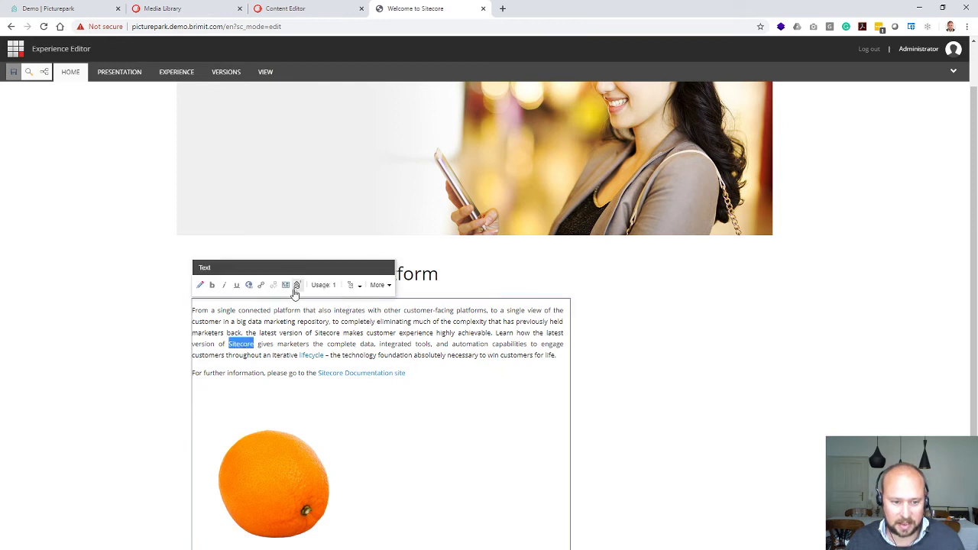
{"action": "left_click", "coordinate": [376, 285]}
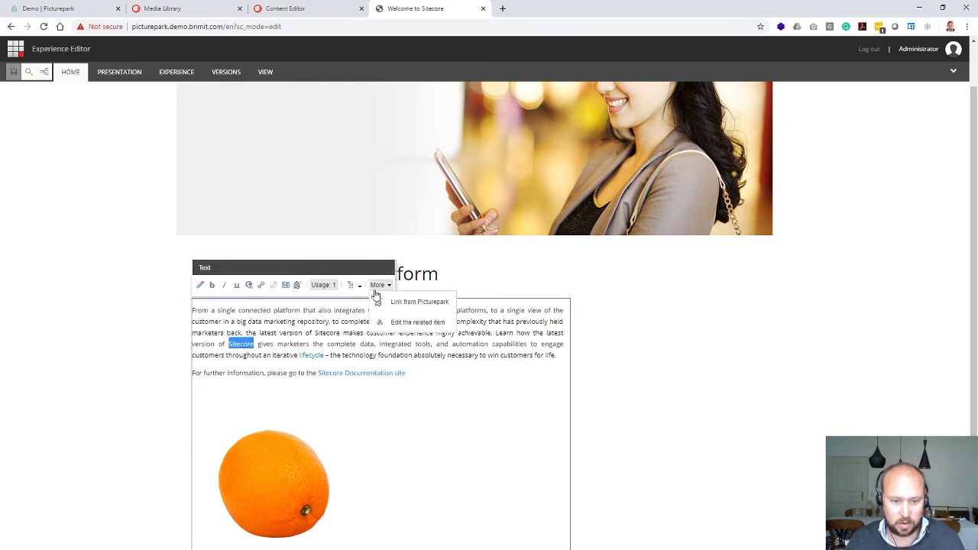
{"action": "left_click", "coordinate": [396, 302]}
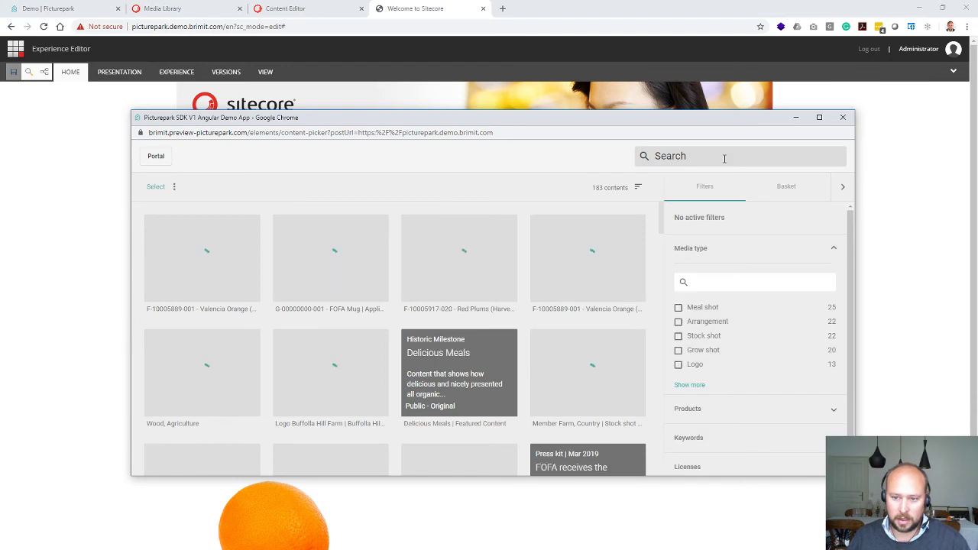
Step: Search the content picker for "pdf" and choose the Farm Life flyer as the link target
{"action": "left_click", "coordinate": [724, 157]}
{"action": "type", "text": "pdf"}
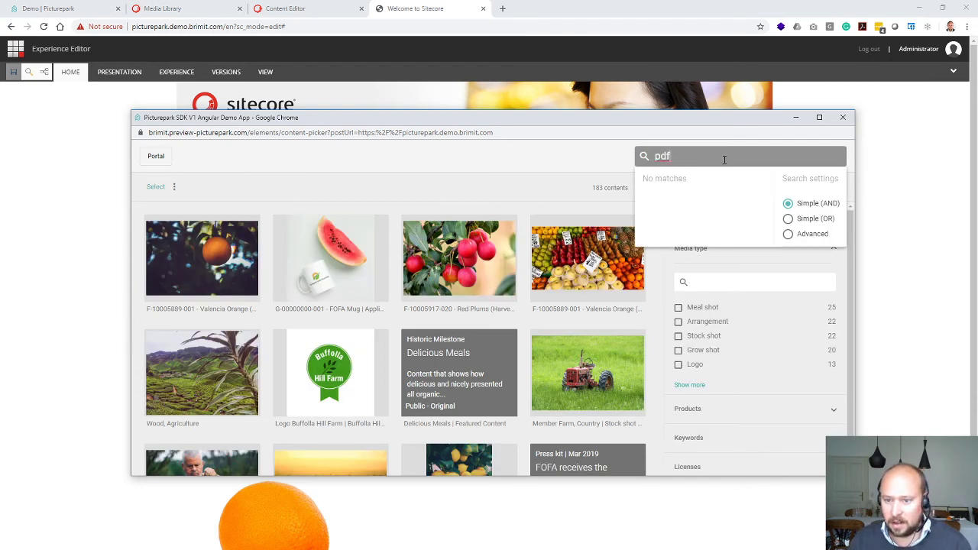
{"action": "key", "text": "Return"}
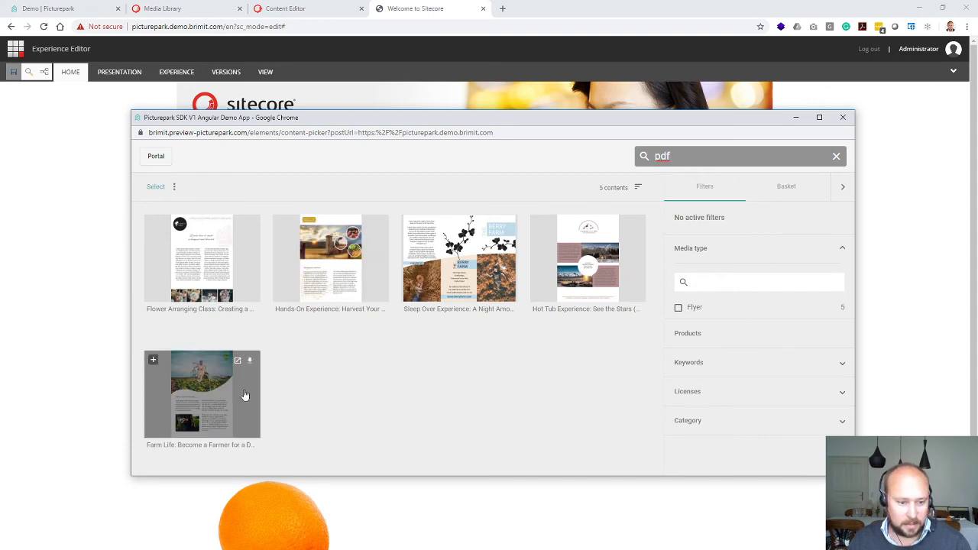
{"action": "left_click", "coordinate": [214, 392]}
{"action": "left_click", "coordinate": [795, 459]}
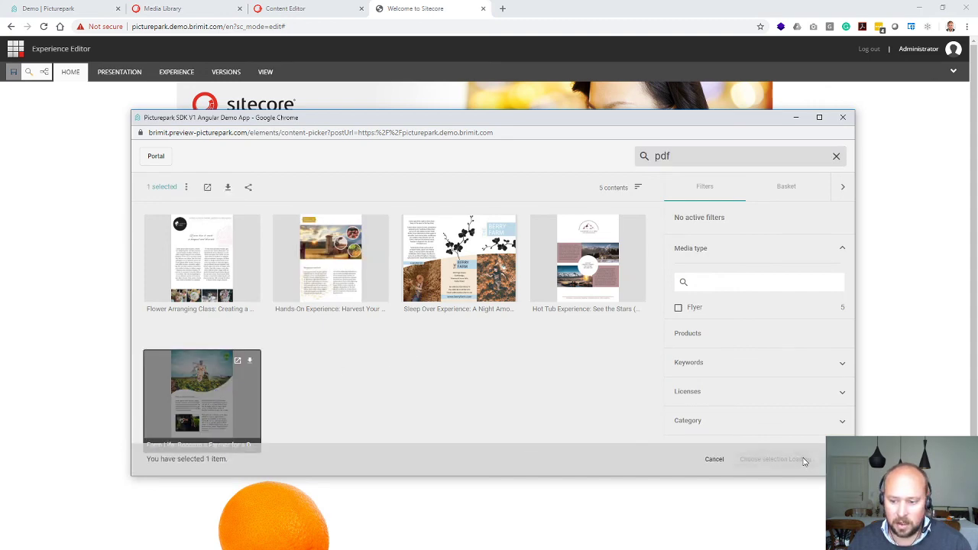